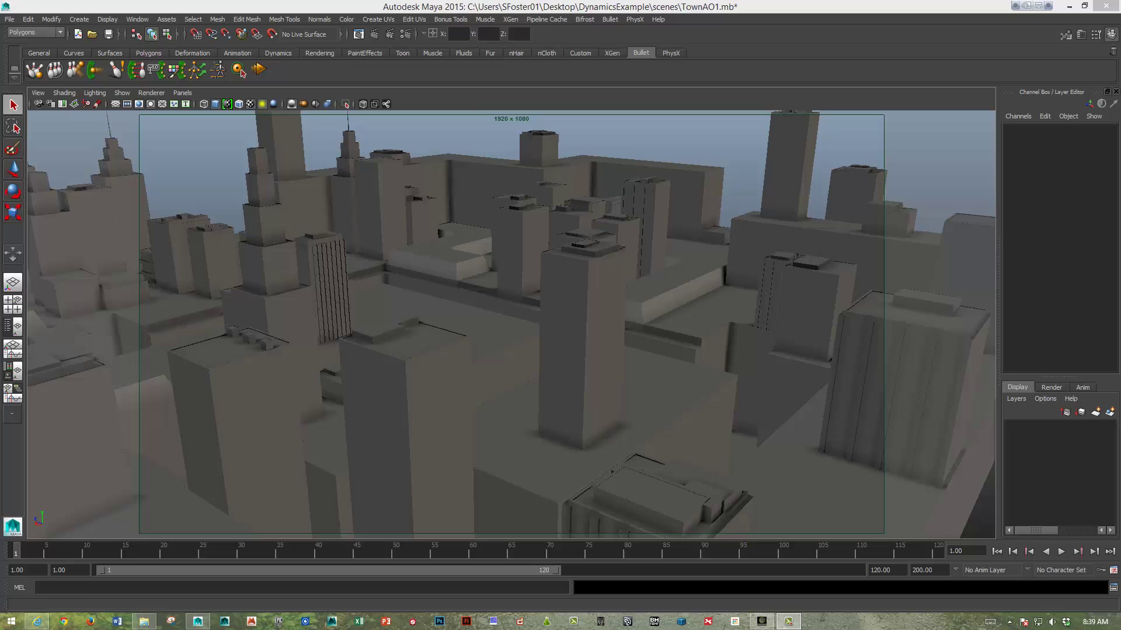
# Open the Render Settings window briefly, then close it
pyautogui.click(405, 34)
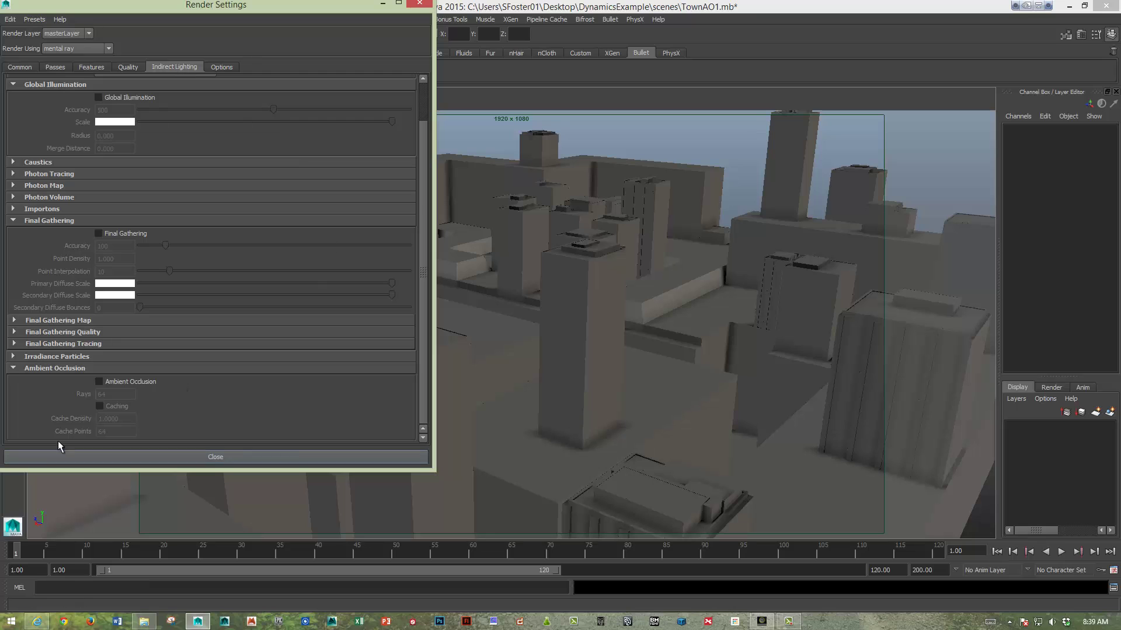
pyautogui.click(326, 456)
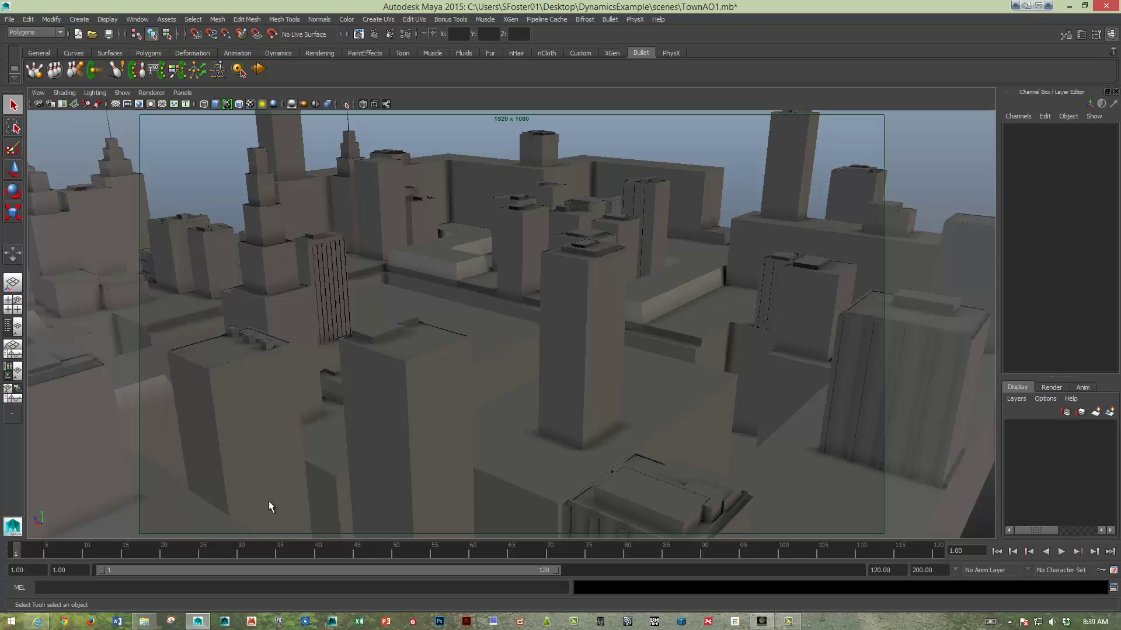
# Bring up Maya Help, highlight the 'Ambient occlusion pass on the GPU' paragraphs, then close the browser
pyautogui.click(36, 622)
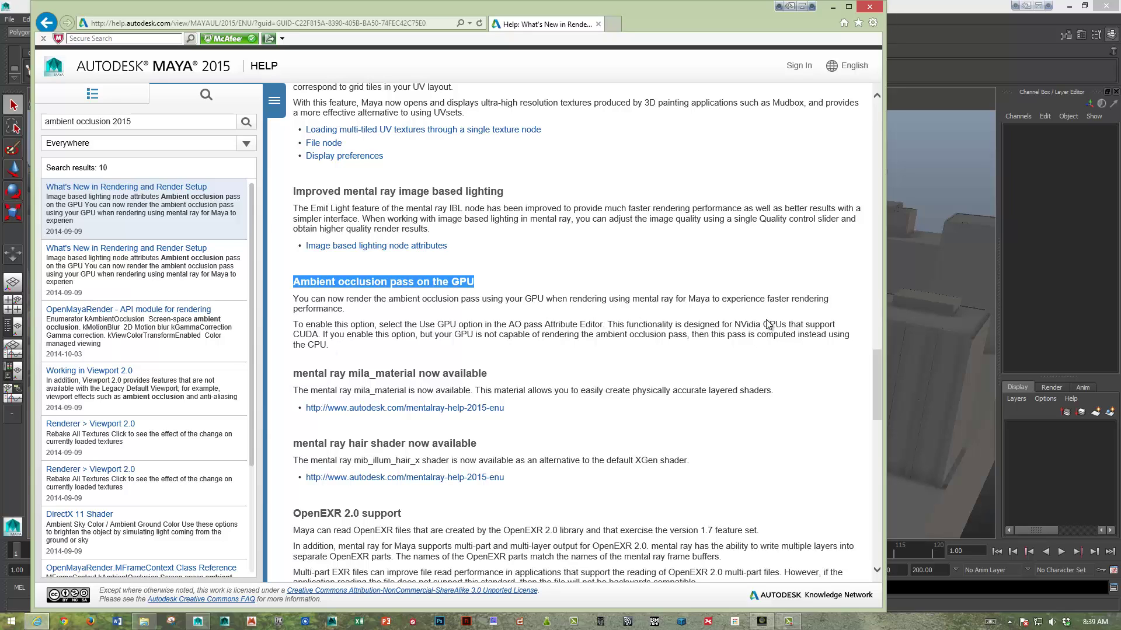
pyautogui.moveTo(337, 350); pyautogui.dragTo(304, 290)
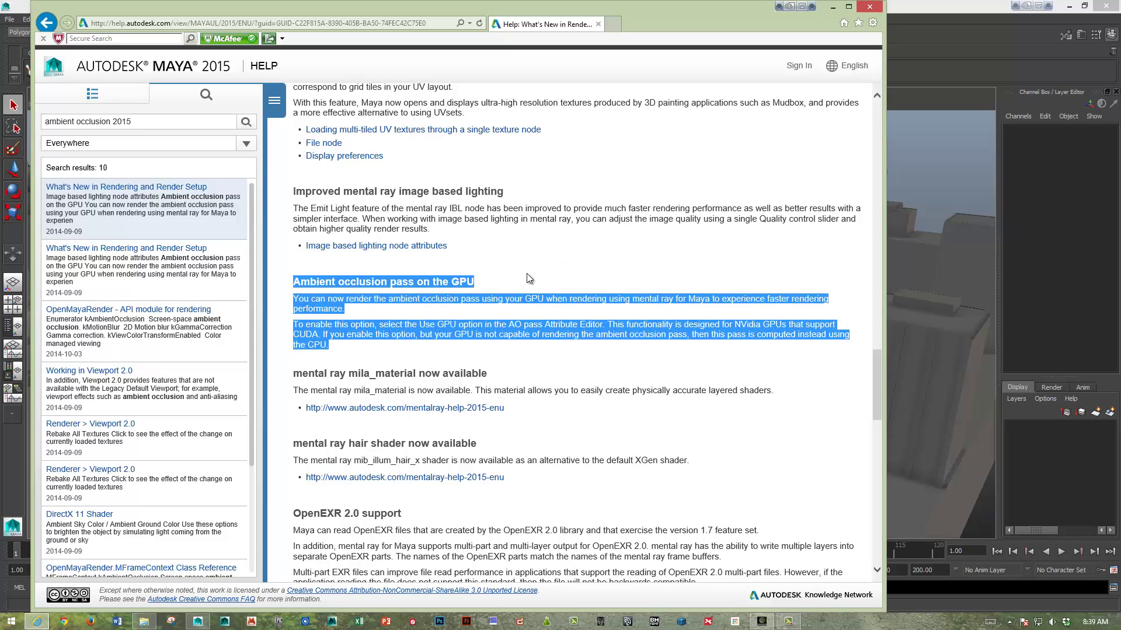
pyautogui.click(870, 7)
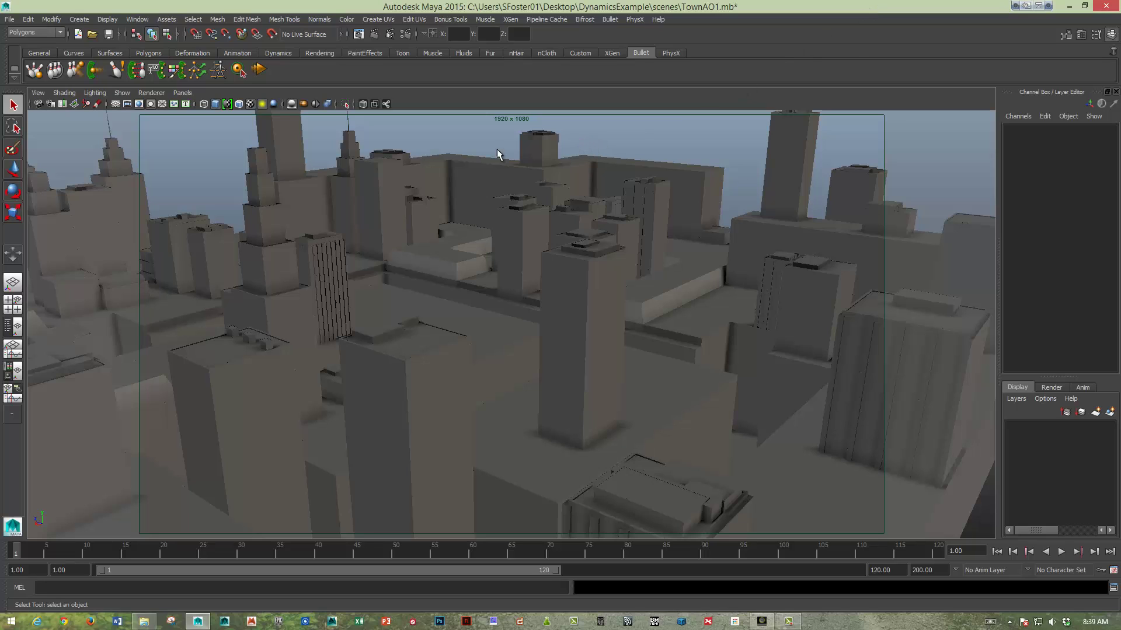
# Turn on Screen-space Ambient Occlusion in the Viewport 2.0 renderer options
pyautogui.click(153, 93)
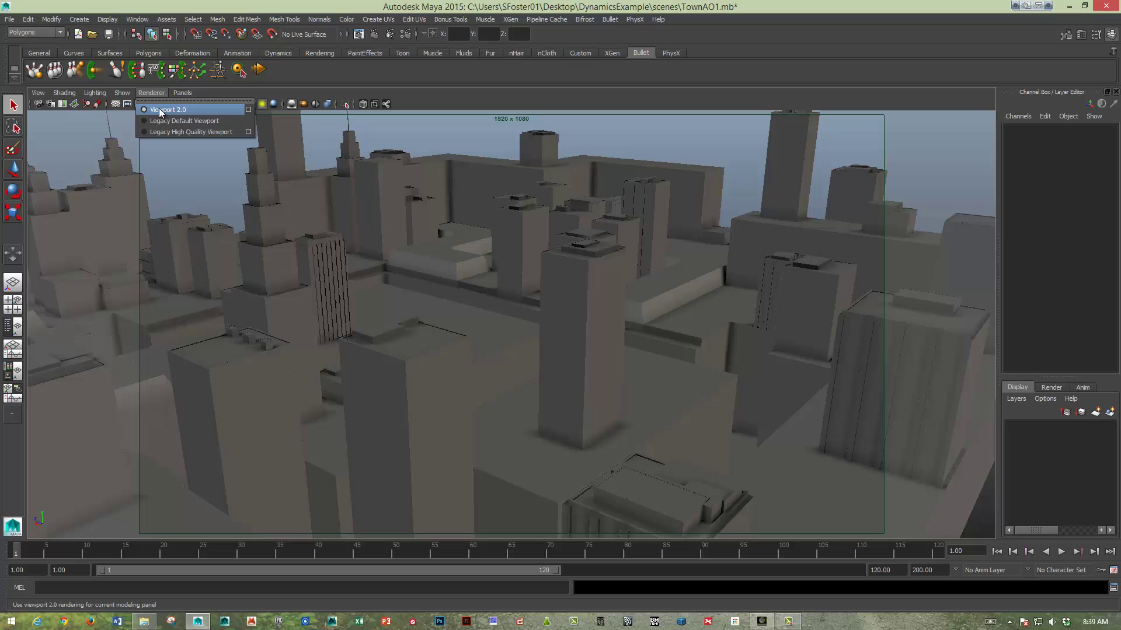
pyautogui.click(250, 110)
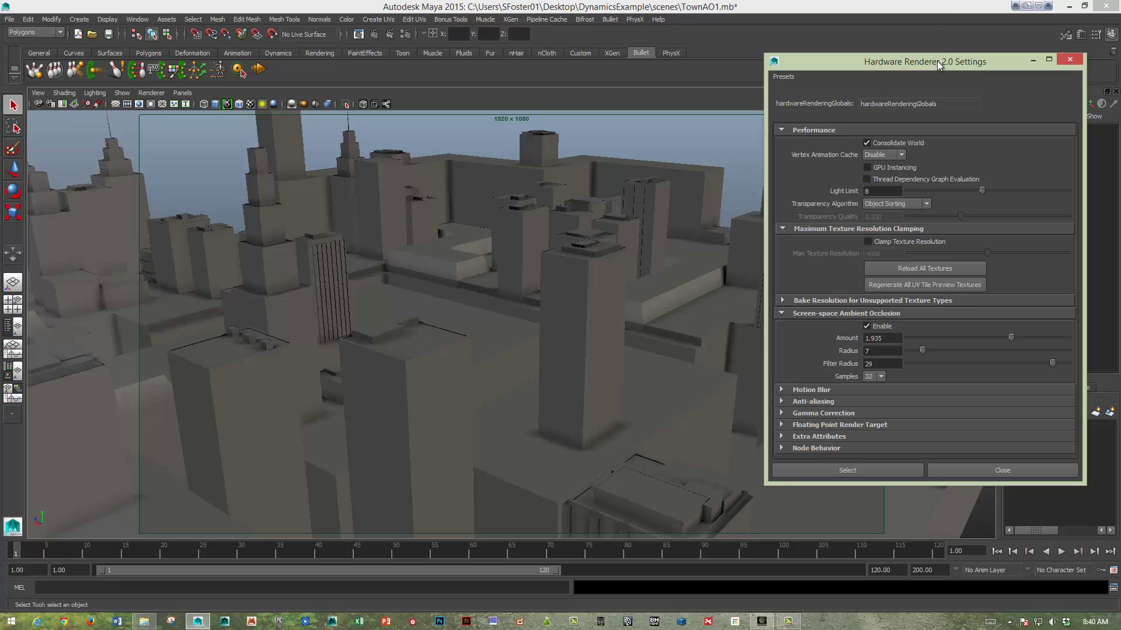
pyautogui.moveTo(937, 61); pyautogui.dragTo(442, 76)
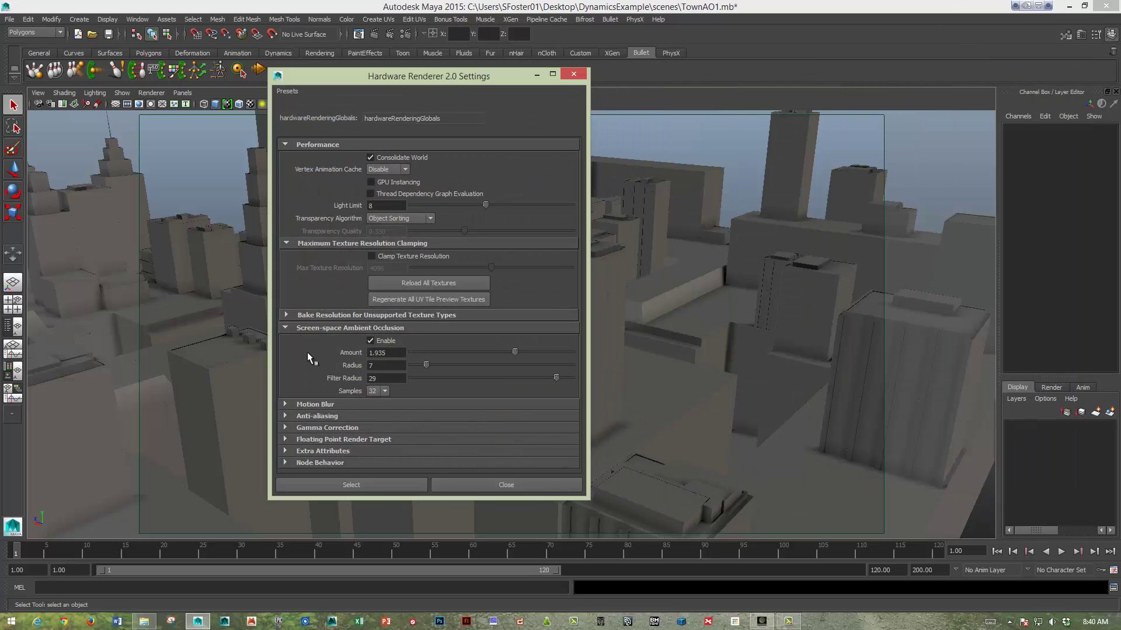
pyautogui.click(378, 343)
pyautogui.click(375, 342)
# Enter SSAO Amount 1, Radius 16 and Filter Radius 16
pyautogui.doubleClick(380, 352)
pyautogui.write('1')
pyautogui.press('Tab')
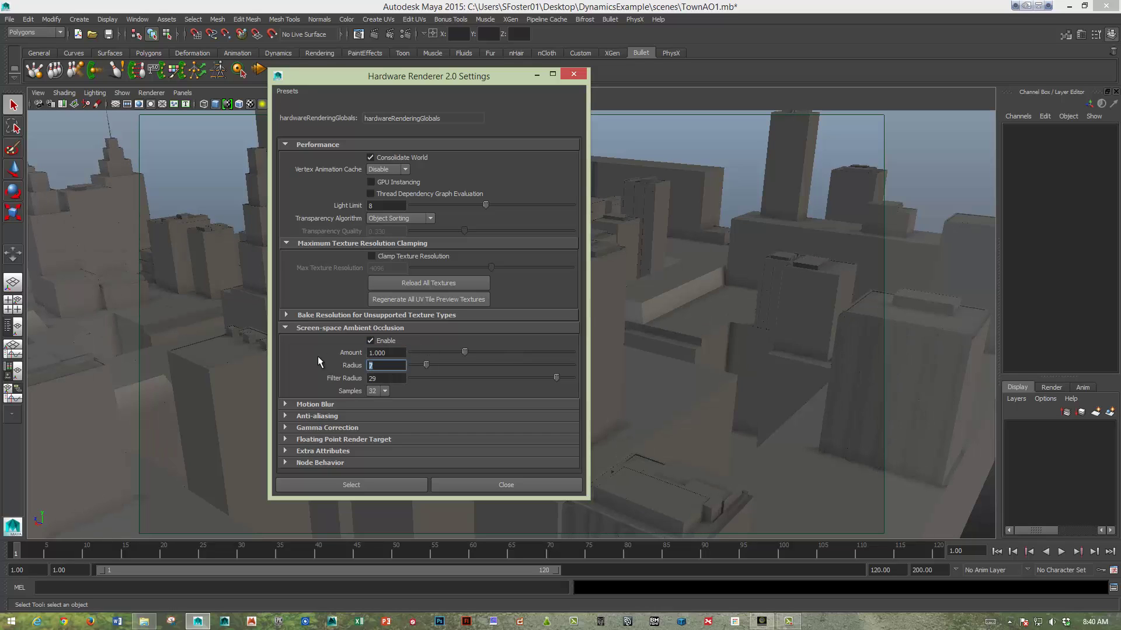
pyautogui.write('16')
pyautogui.press('Tab')
pyautogui.write('16')
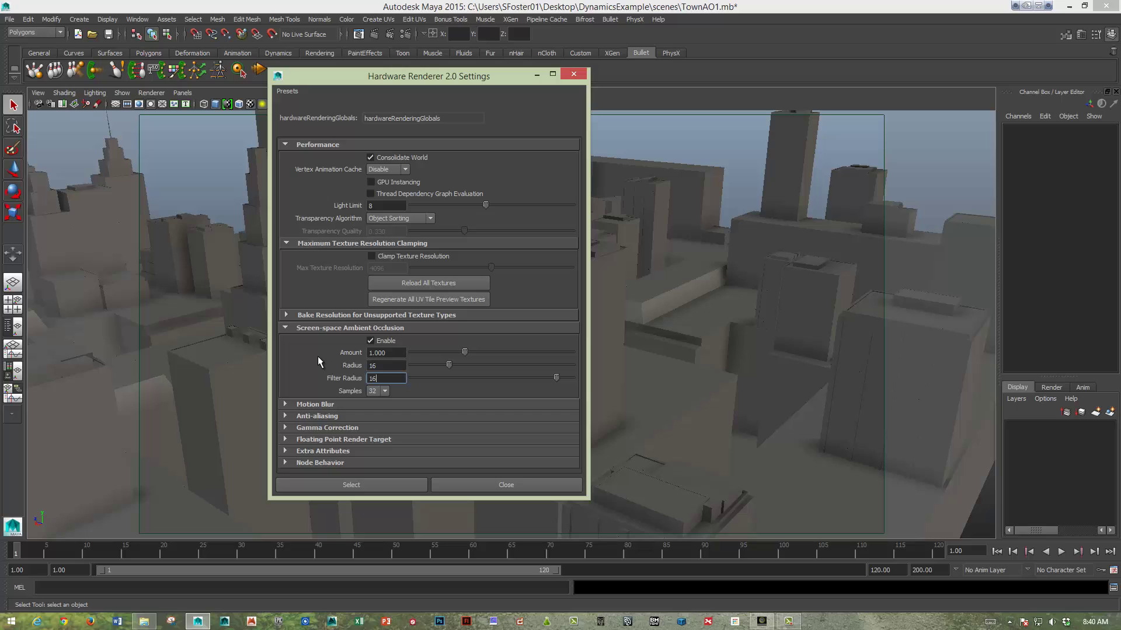
pyautogui.click(377, 390)
pyautogui.click(351, 486)
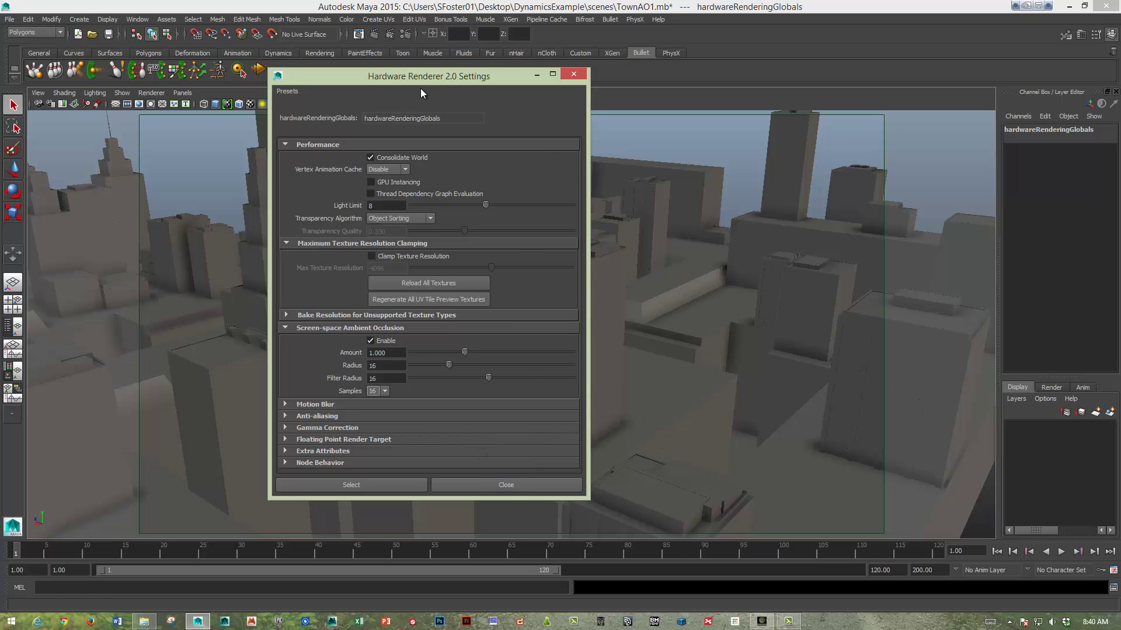
# Strengthen the occlusion to Amount about 1.913 and raise Filter Radius to its maximum 32
pyautogui.moveTo(421, 89); pyautogui.dragTo(317, 93)
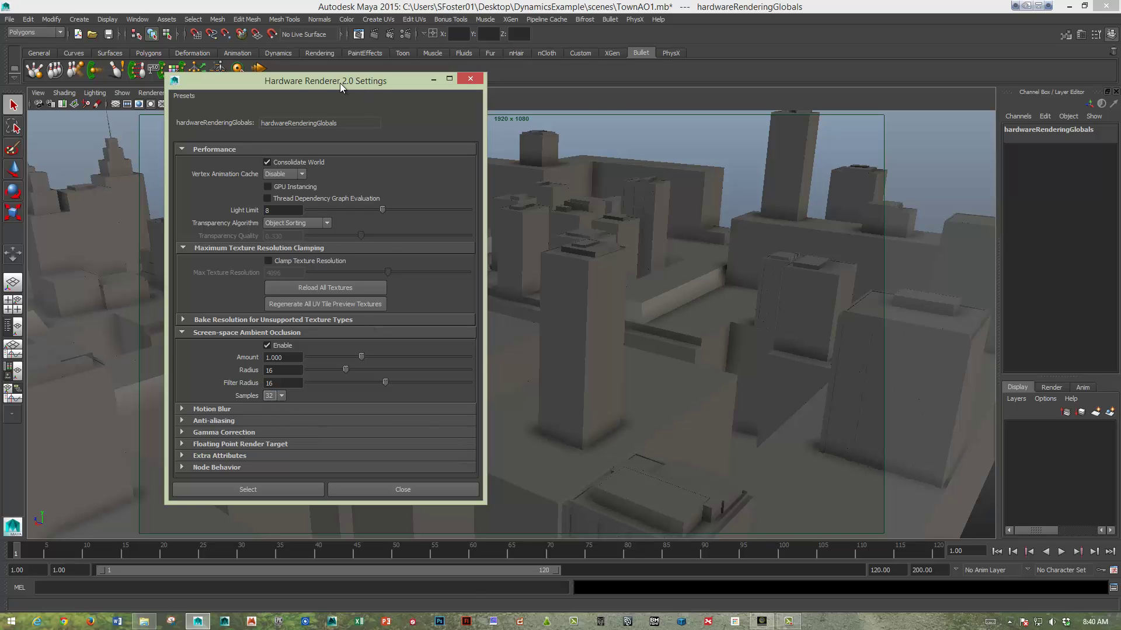
pyautogui.moveTo(339, 83); pyautogui.dragTo(744, 112)
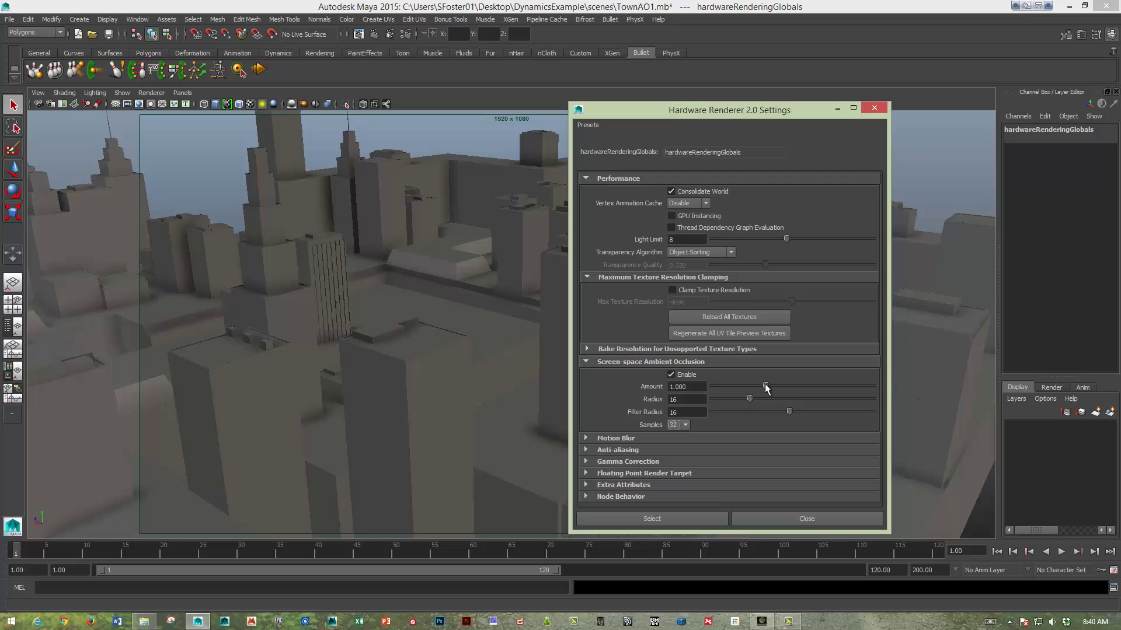
pyautogui.moveTo(767, 389)
pyautogui.mouseDown()
pyautogui.moveTo(814, 393)
pyautogui.moveTo(721, 399)
pyautogui.mouseUp()
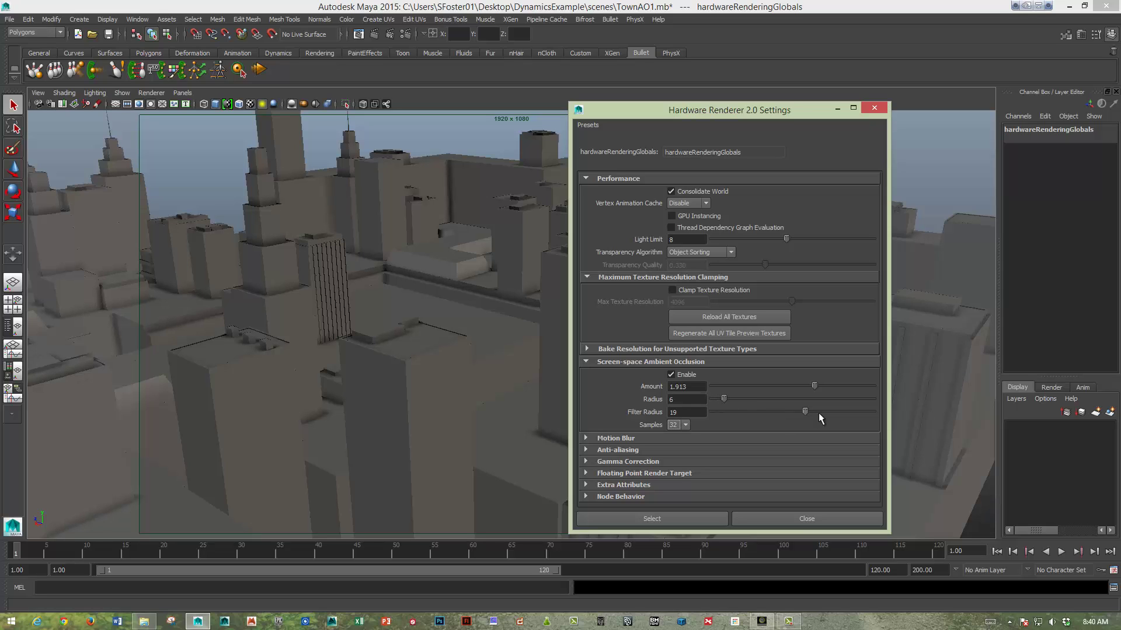
pyautogui.click(871, 412)
pyautogui.click(867, 111)
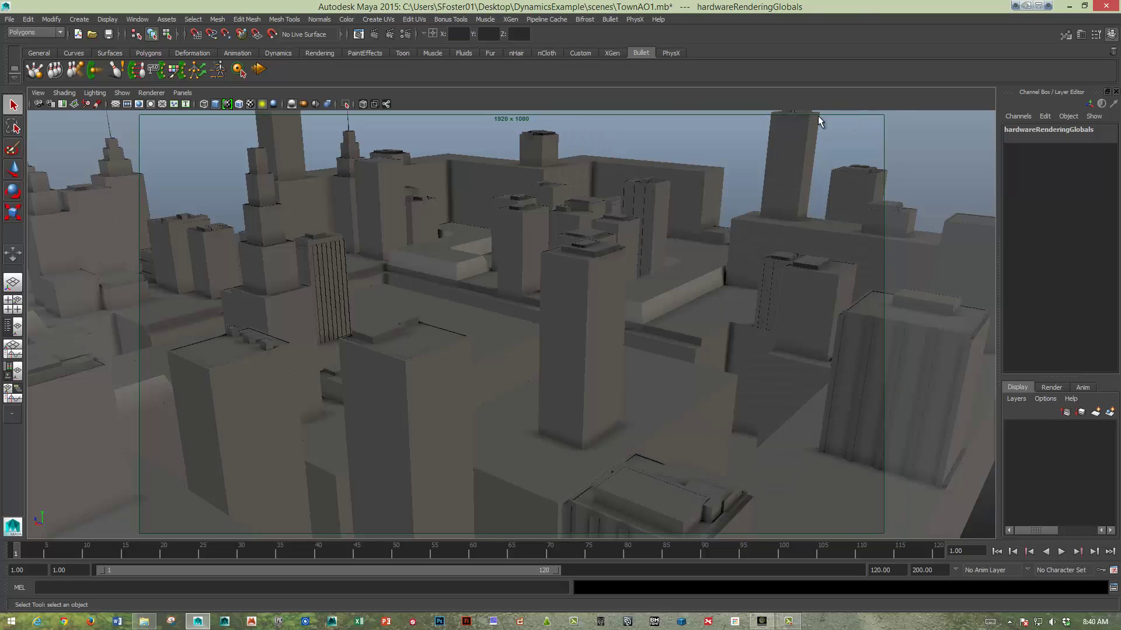
pyautogui.click(358, 34)
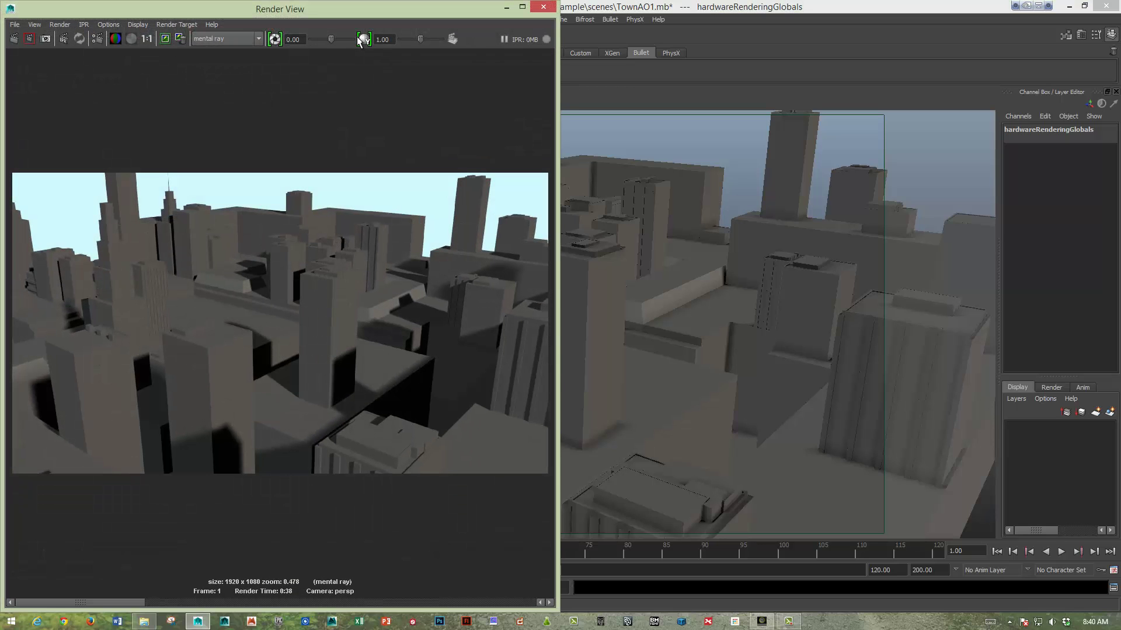
pyautogui.moveTo(555, 274); pyautogui.dragTo(925, 273)
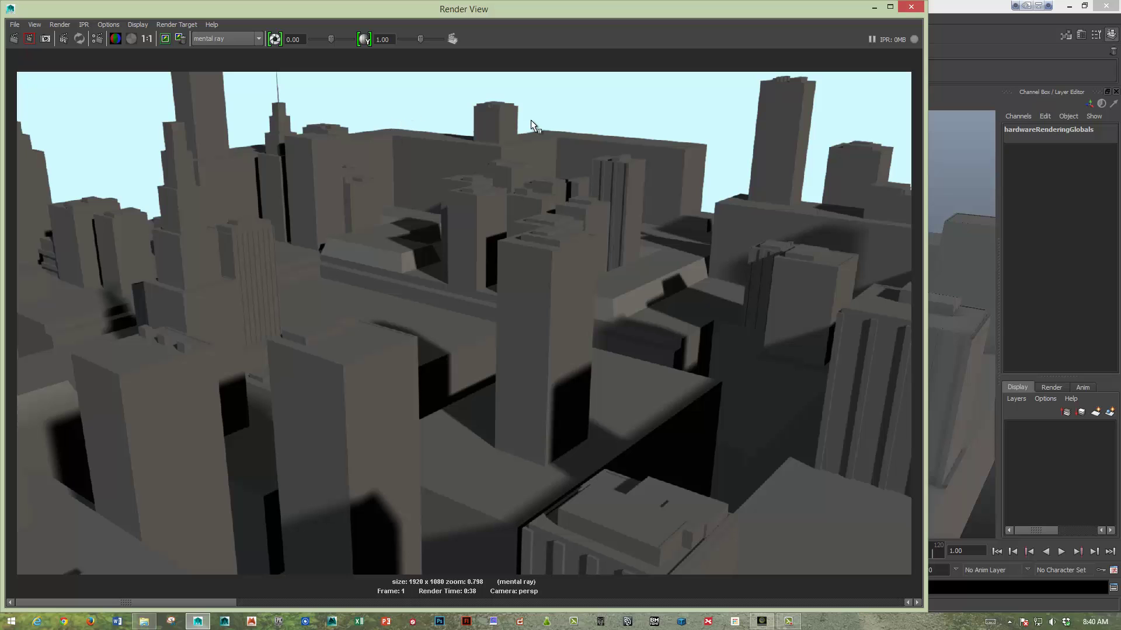
pyautogui.click(913, 8)
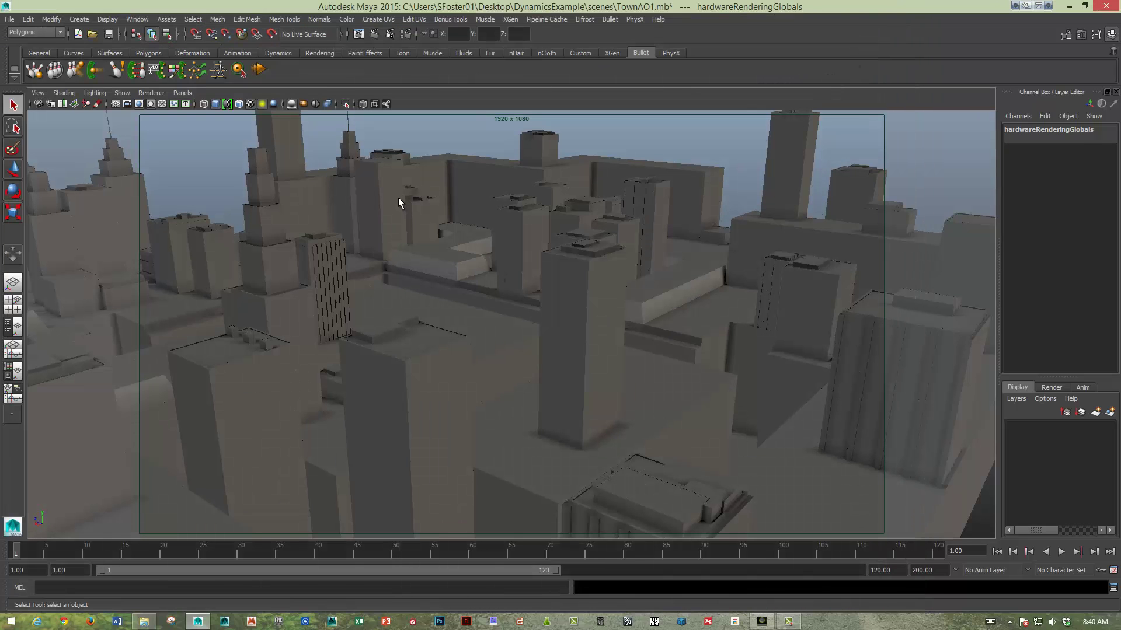
pyautogui.click(399, 201)
pyautogui.press('Up')
pyautogui.press('Up')
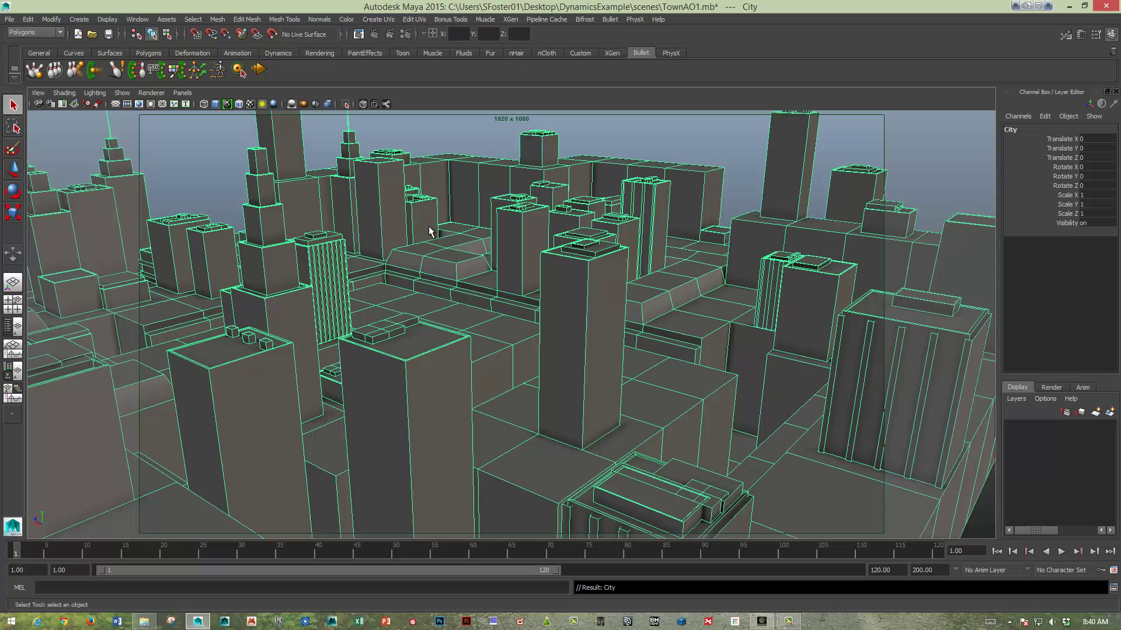
pyautogui.moveTo(430, 231); pyautogui.dragTo(518, 498, button='right')
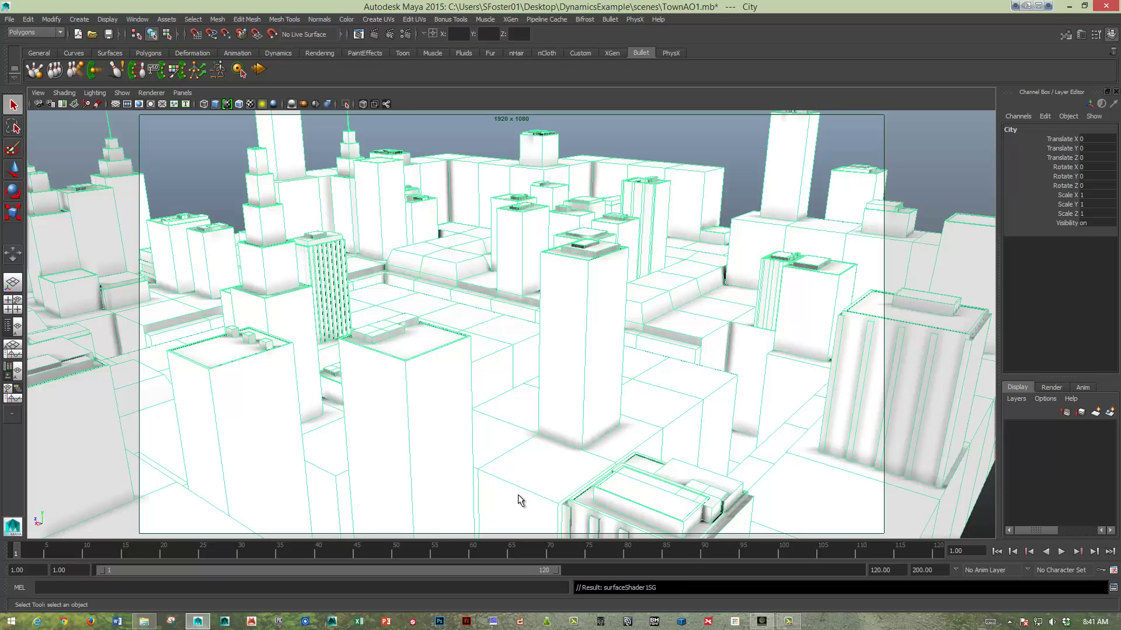
pyautogui.click(397, 141)
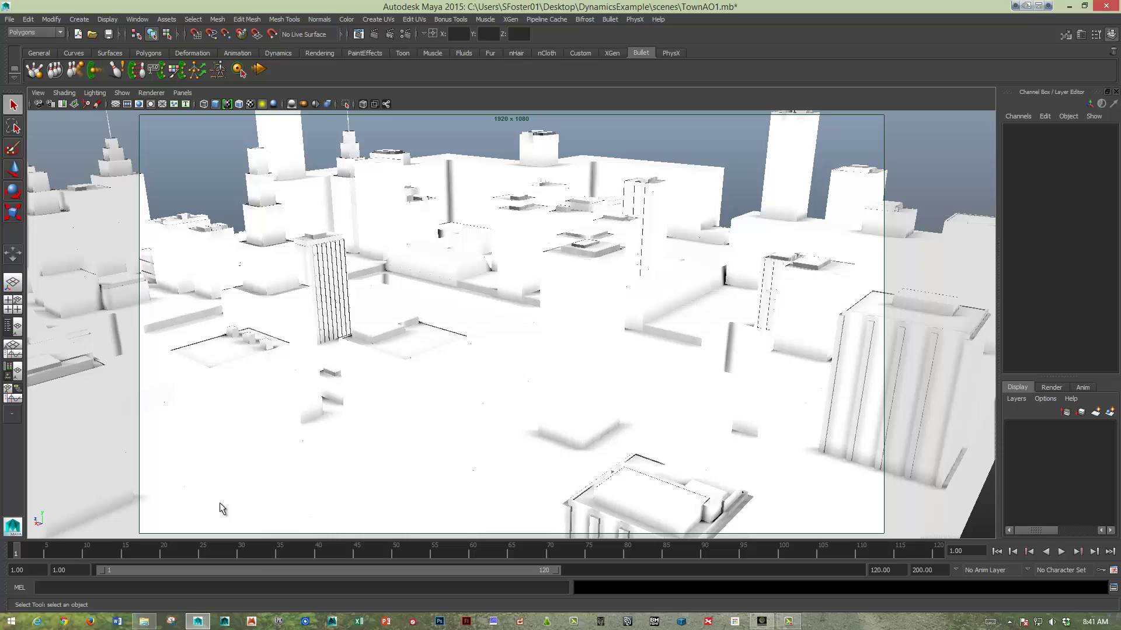
# Set the playblast encoding to bmp at scale 1.00
pyautogui.rightClick(249, 552)
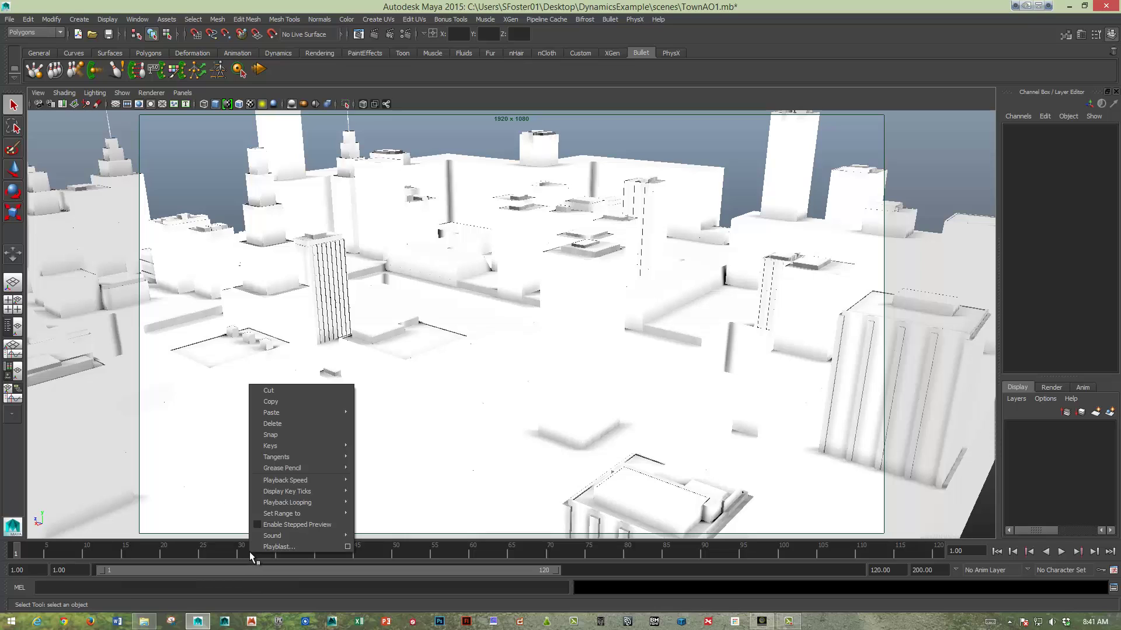
pyautogui.click(348, 547)
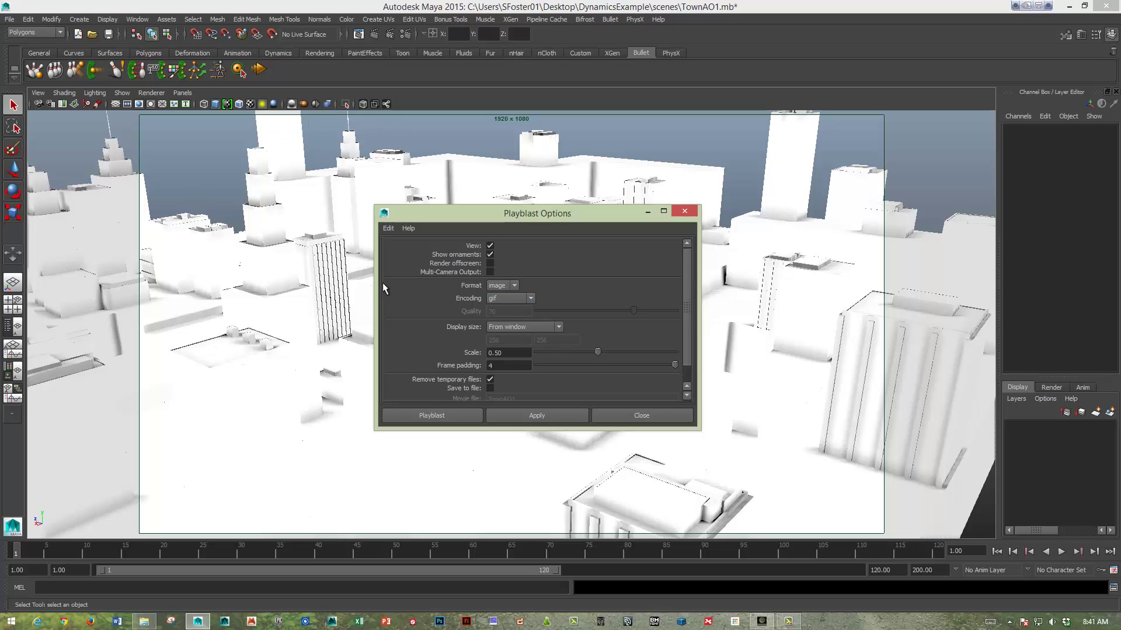
pyautogui.click(512, 299)
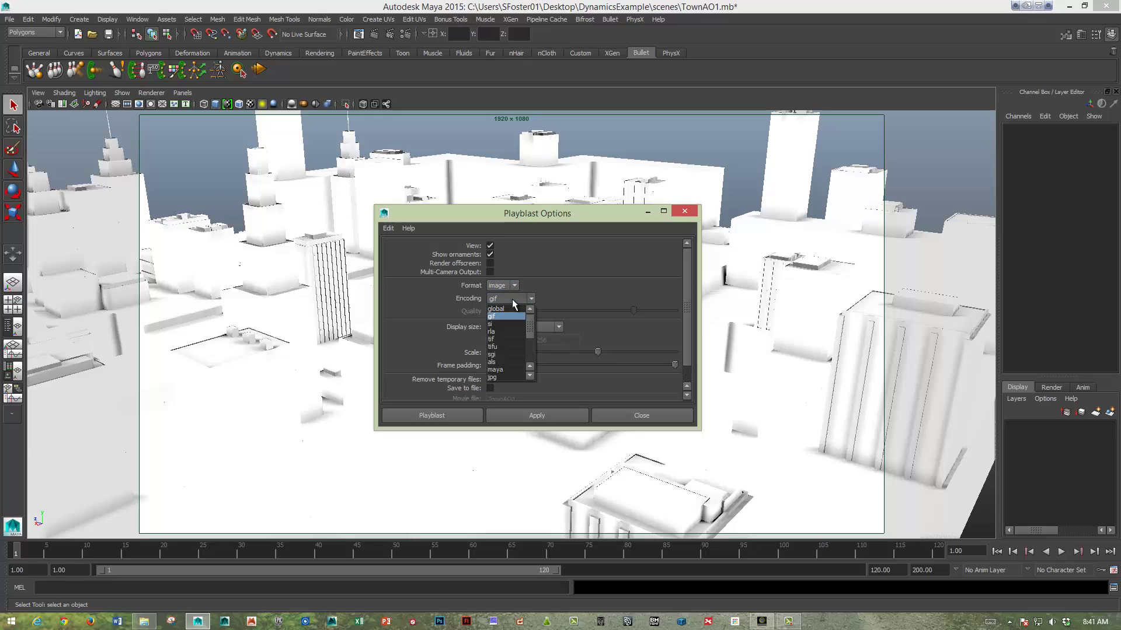
pyautogui.click(505, 331)
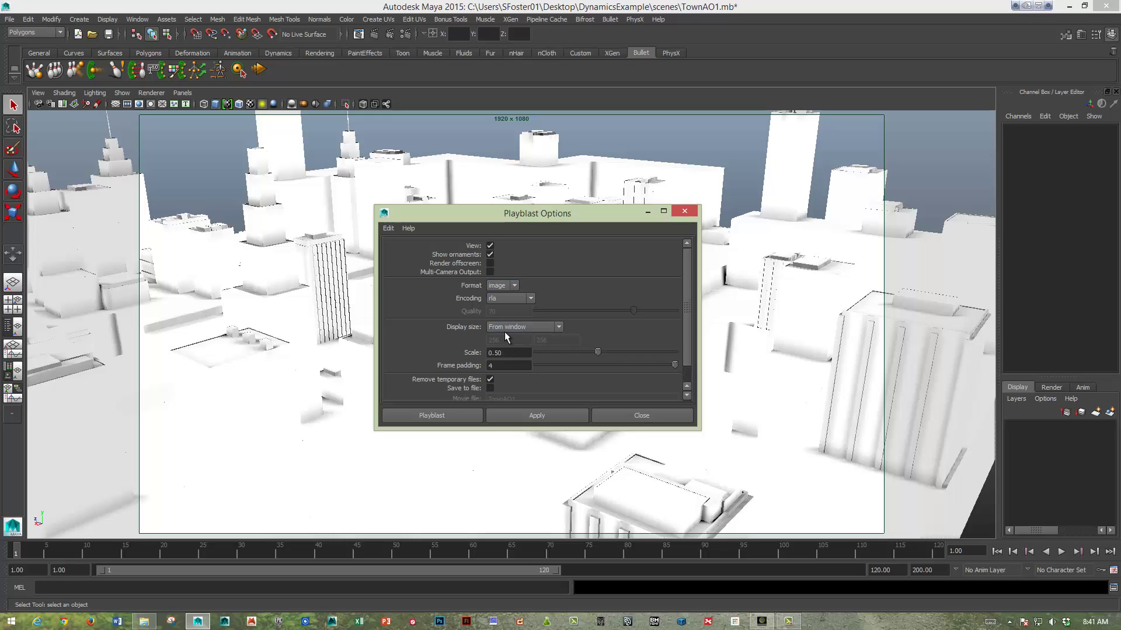
pyautogui.moveTo(598, 352); pyautogui.dragTo(774, 353)
pyautogui.click(507, 298)
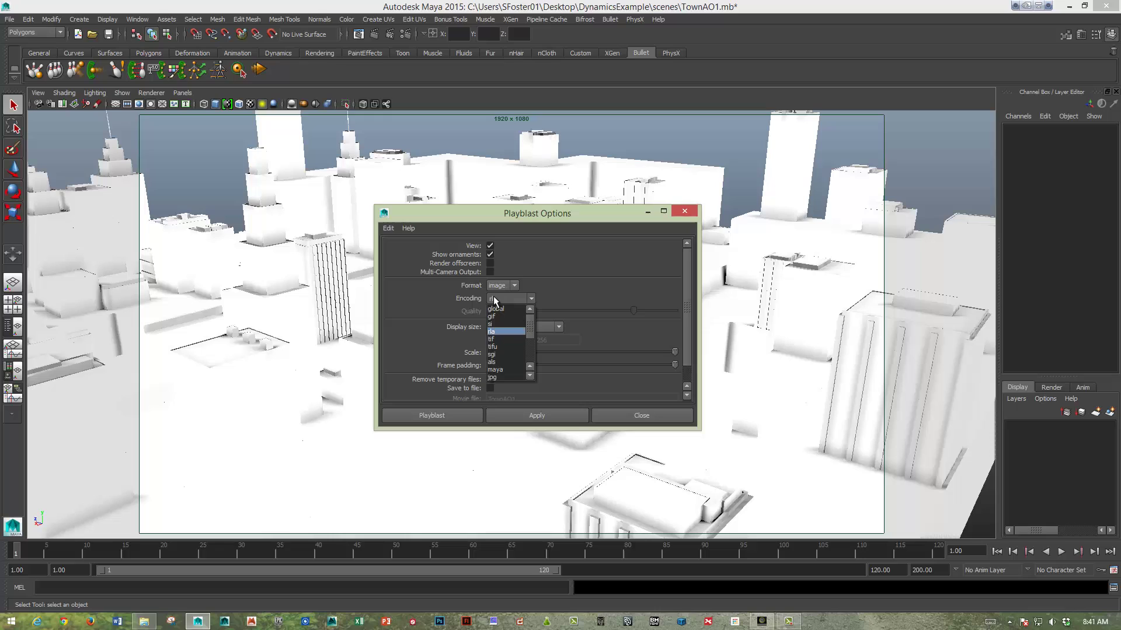
pyautogui.scroll(-2, 529, 346)
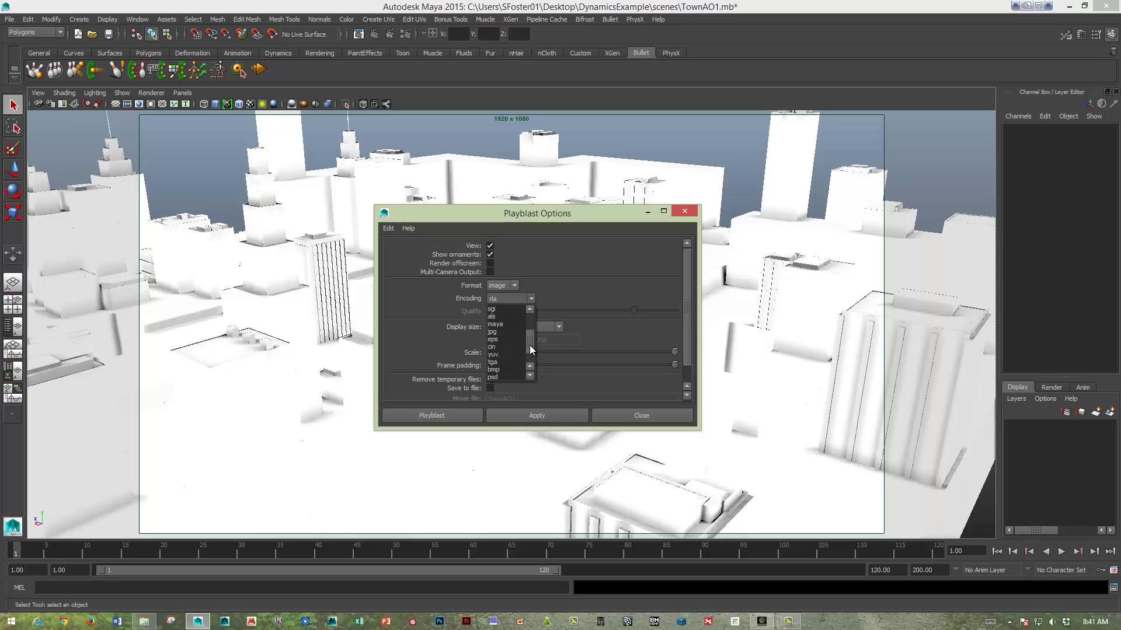
pyautogui.click(510, 371)
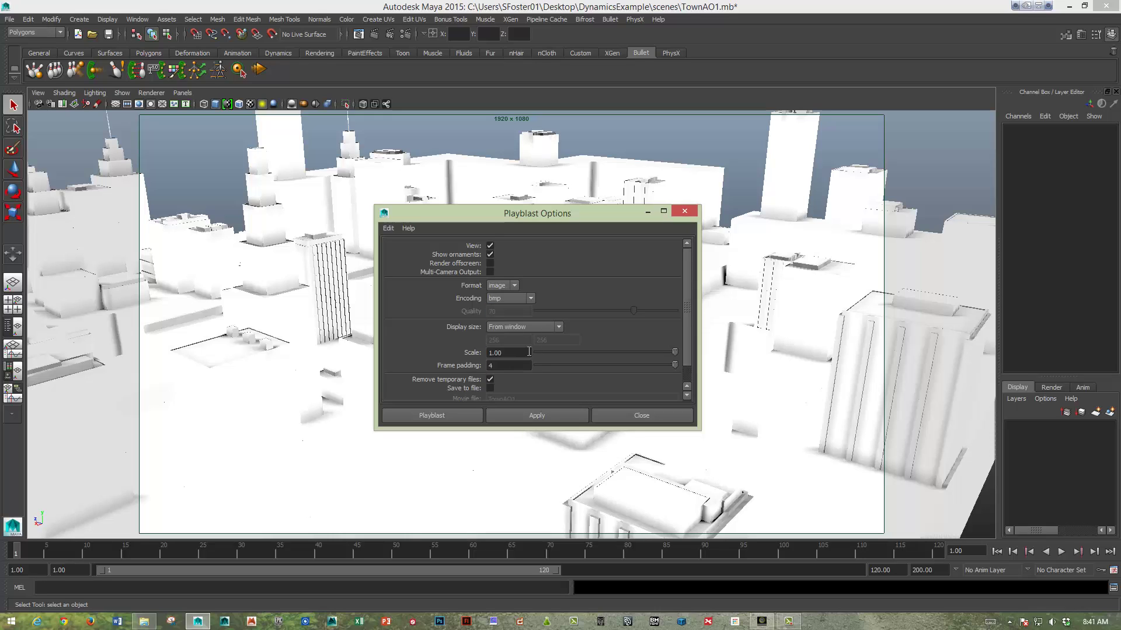
# Take display size from Render Settings and save the playblast as townAO on the Desktop
pyautogui.click(530, 332)
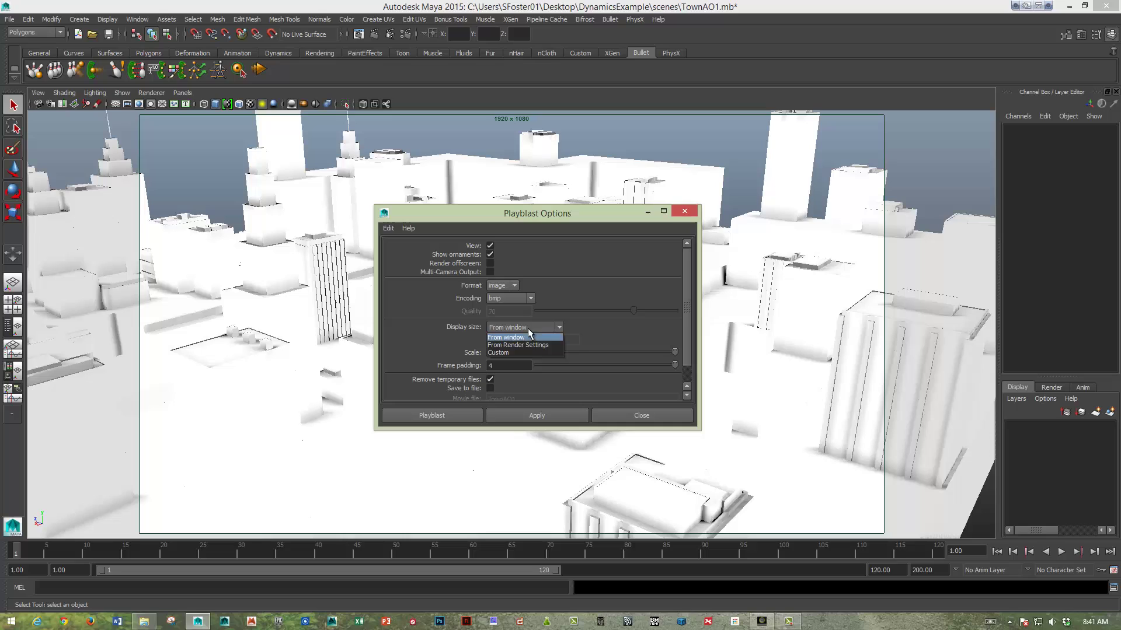
pyautogui.click(526, 344)
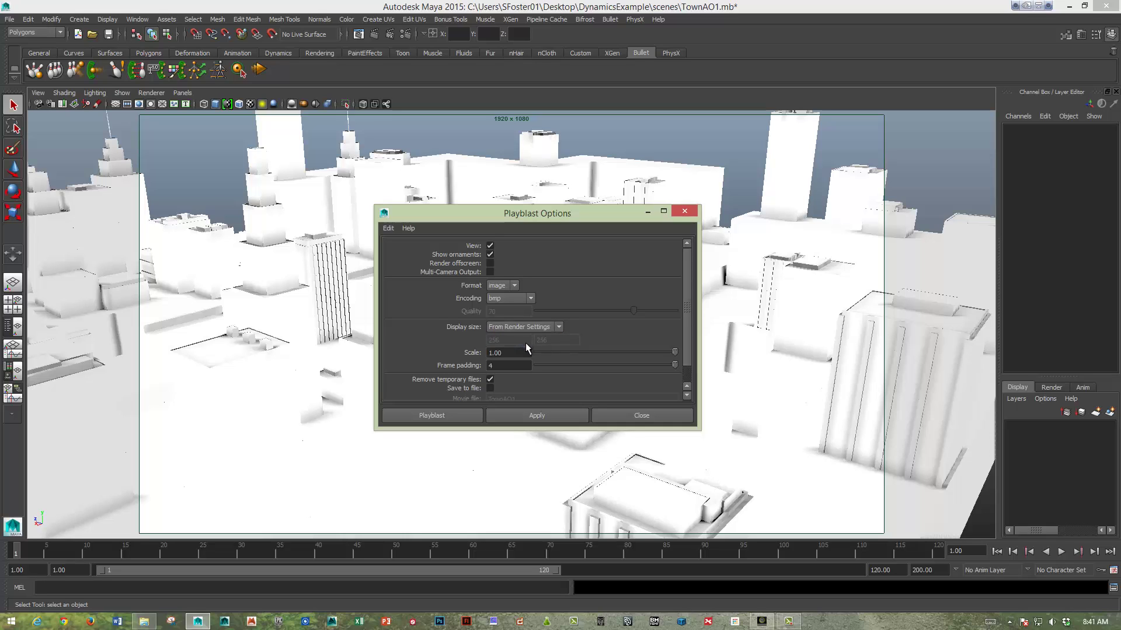
pyautogui.click(493, 386)
pyautogui.scroll(-1, 684, 334)
pyautogui.scroll(-1, 684, 334)
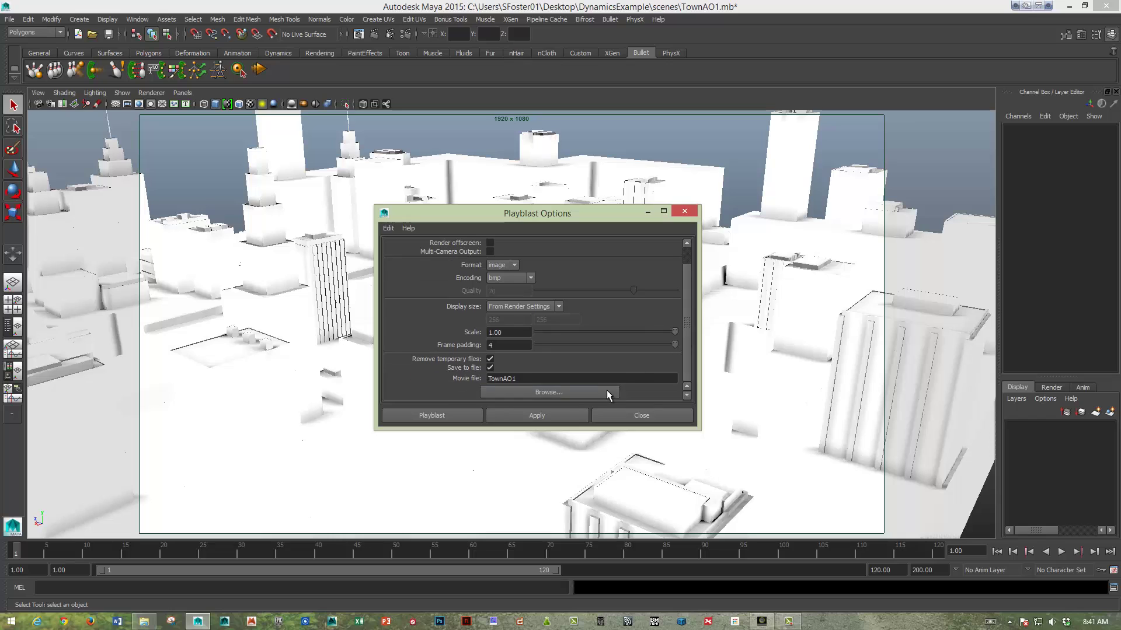
pyautogui.click(574, 392)
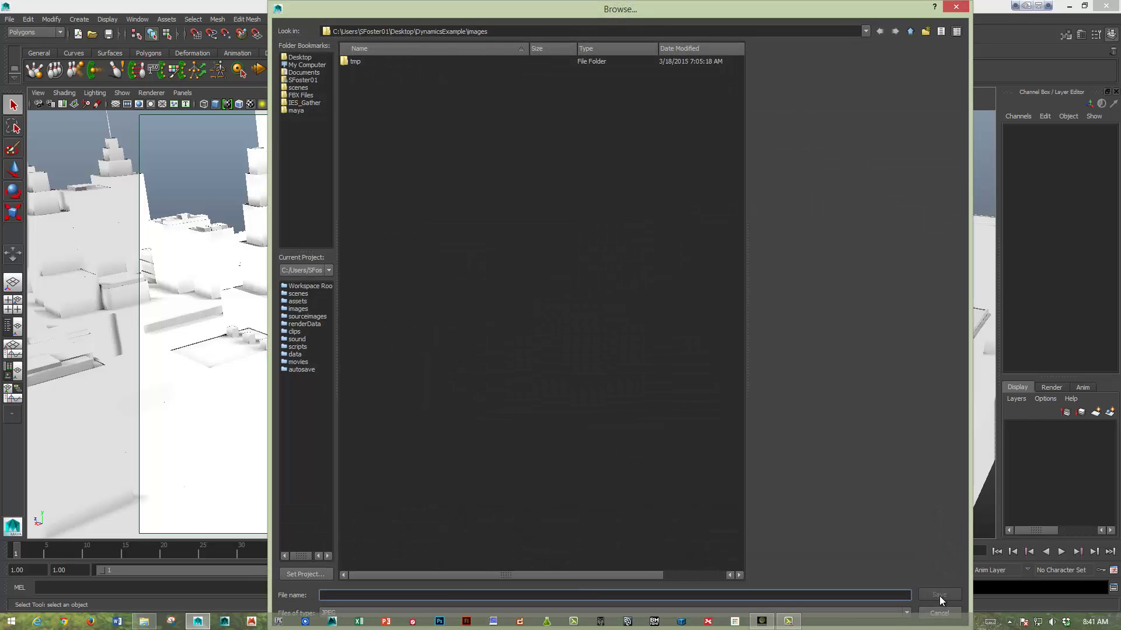
pyautogui.click(306, 58)
pyautogui.click(372, 593)
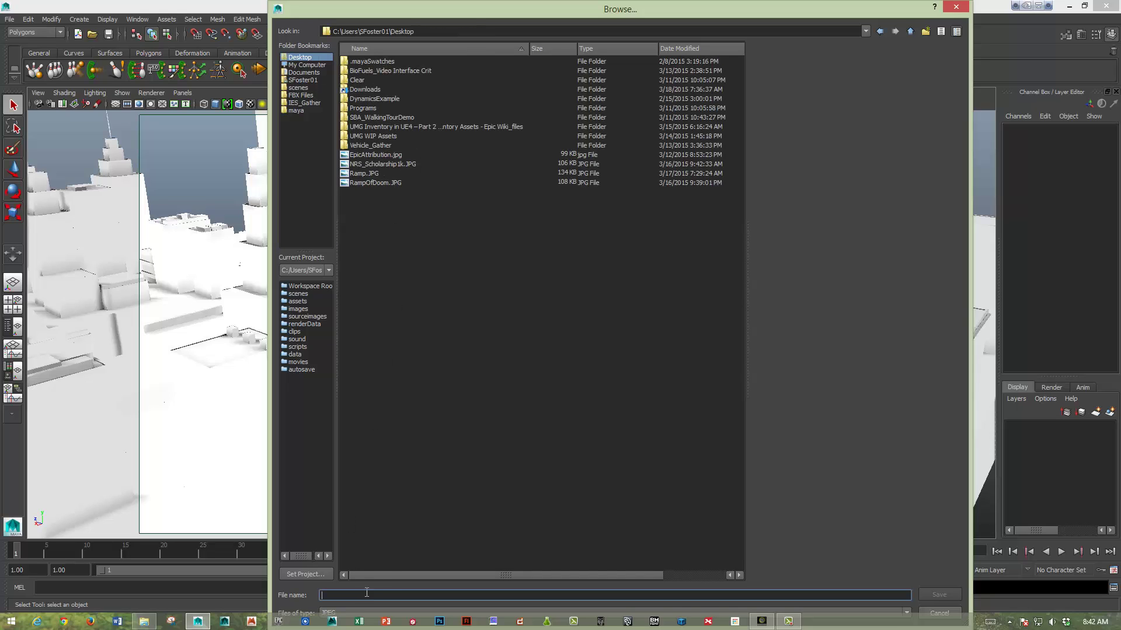
pyautogui.write('townAO')
pyautogui.press('Return')
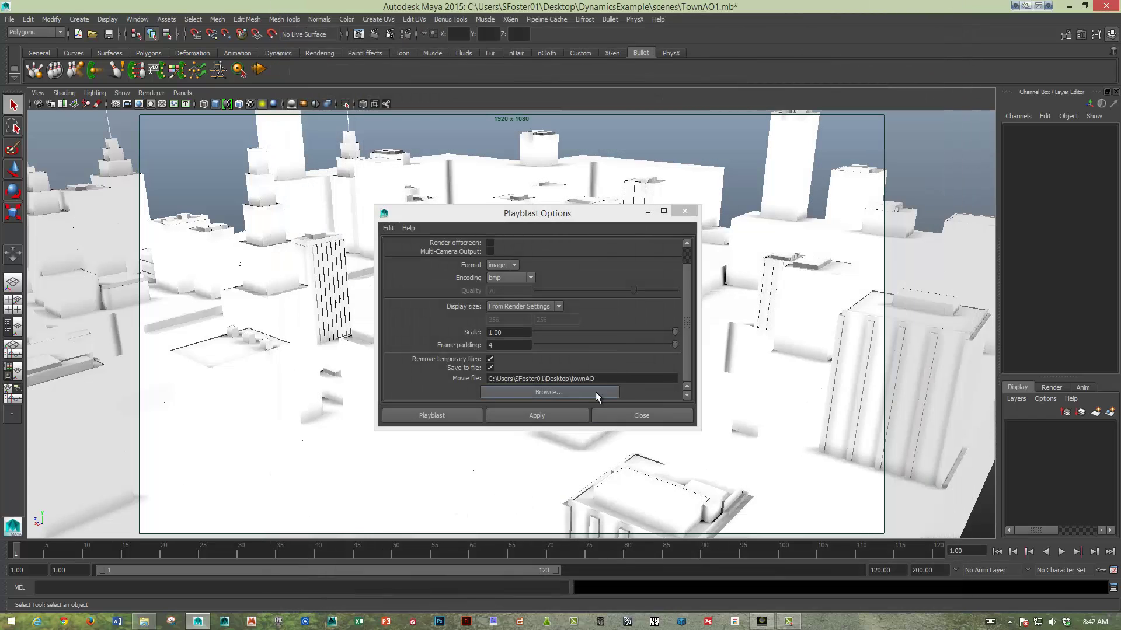
# Run the playblast to the townAO BMP sequence and close the FCheck viewer
pyautogui.click(499, 418)
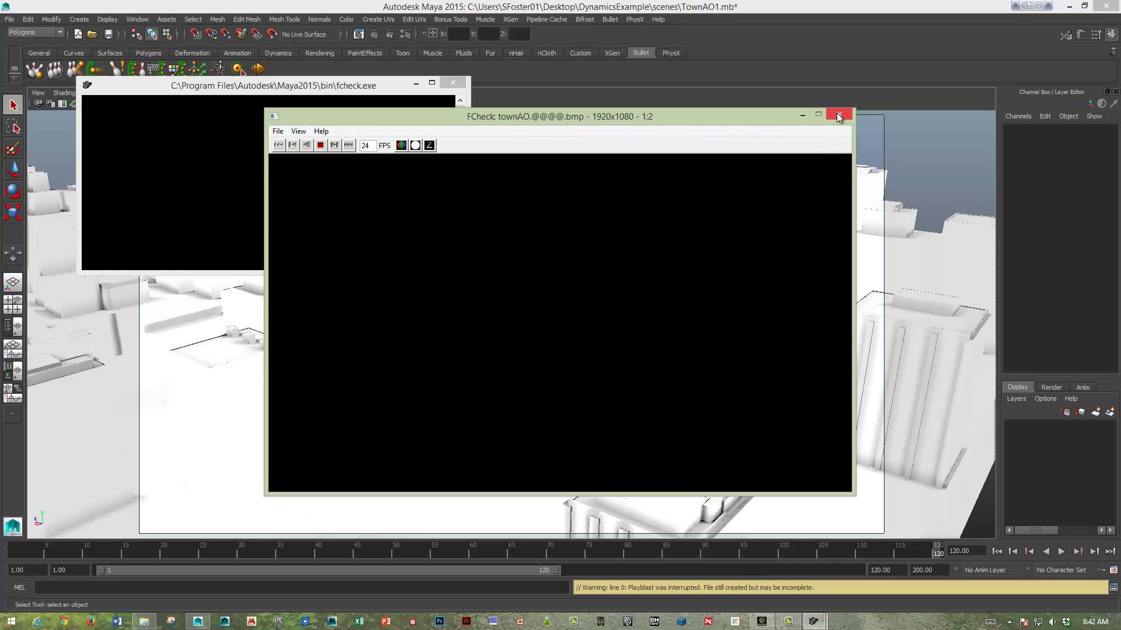
pyautogui.click(838, 115)
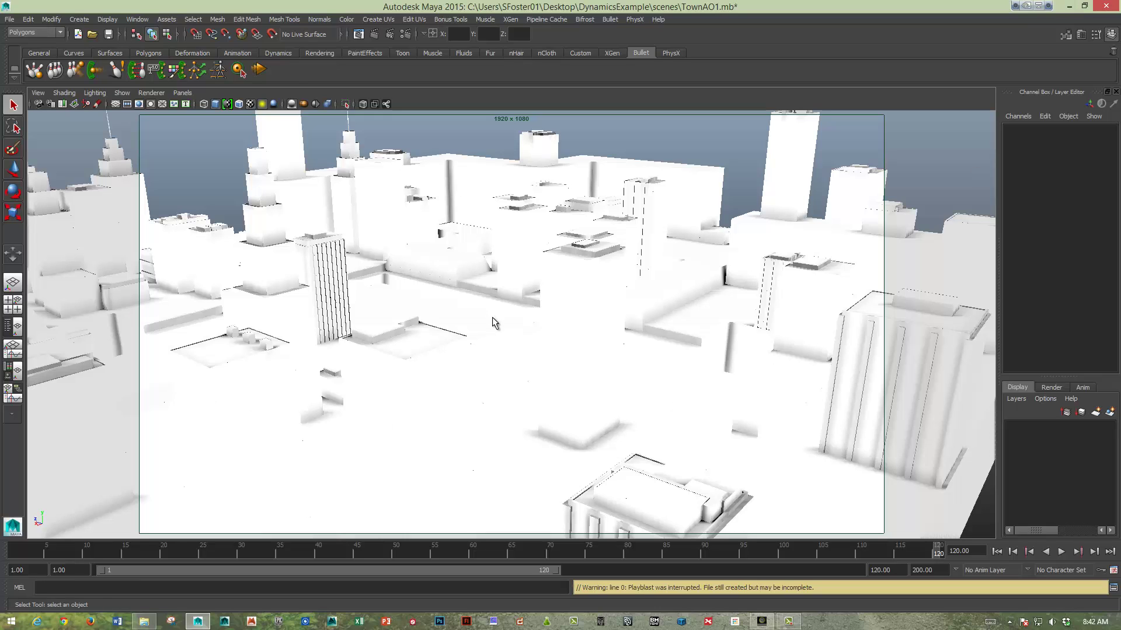
pyautogui.click(356, 33)
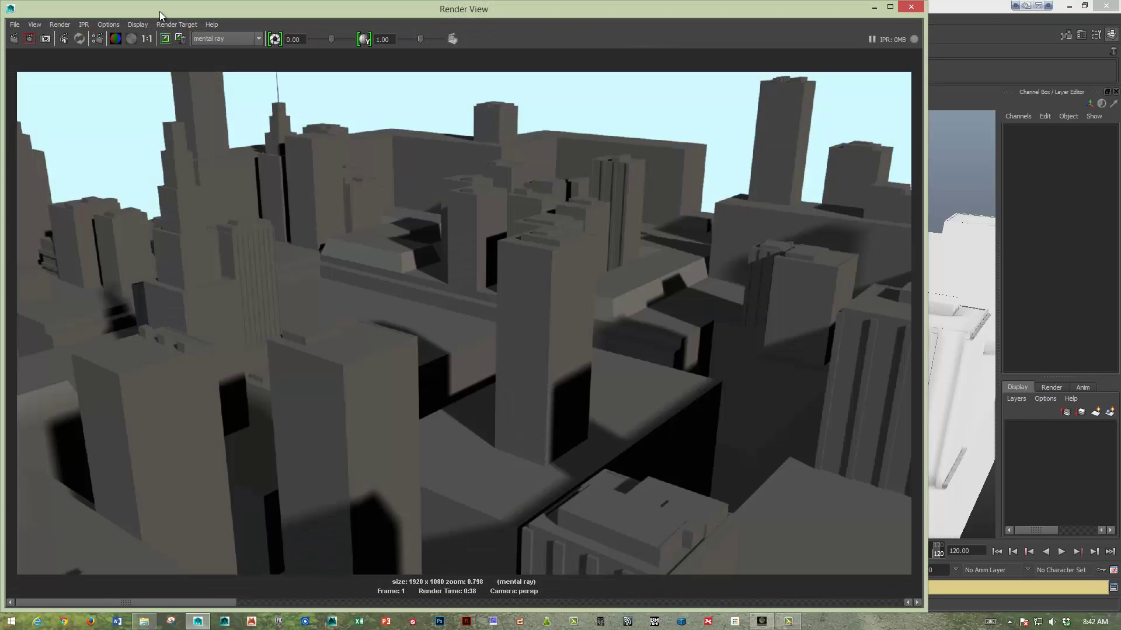
pyautogui.click(14, 25)
pyautogui.click(47, 63)
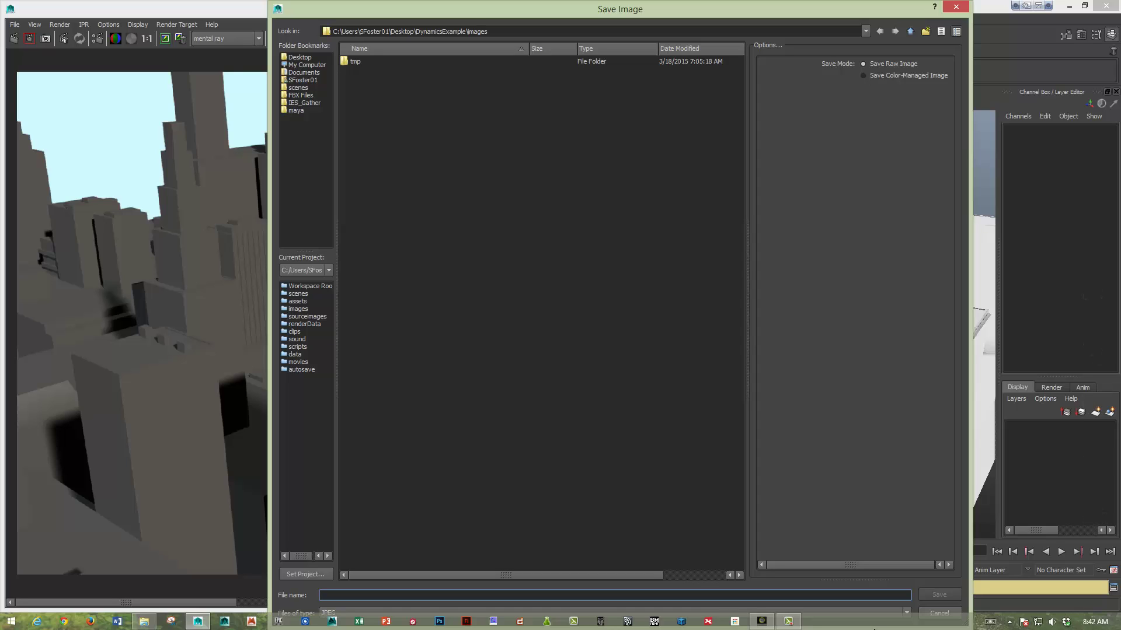
pyautogui.click(955, 7)
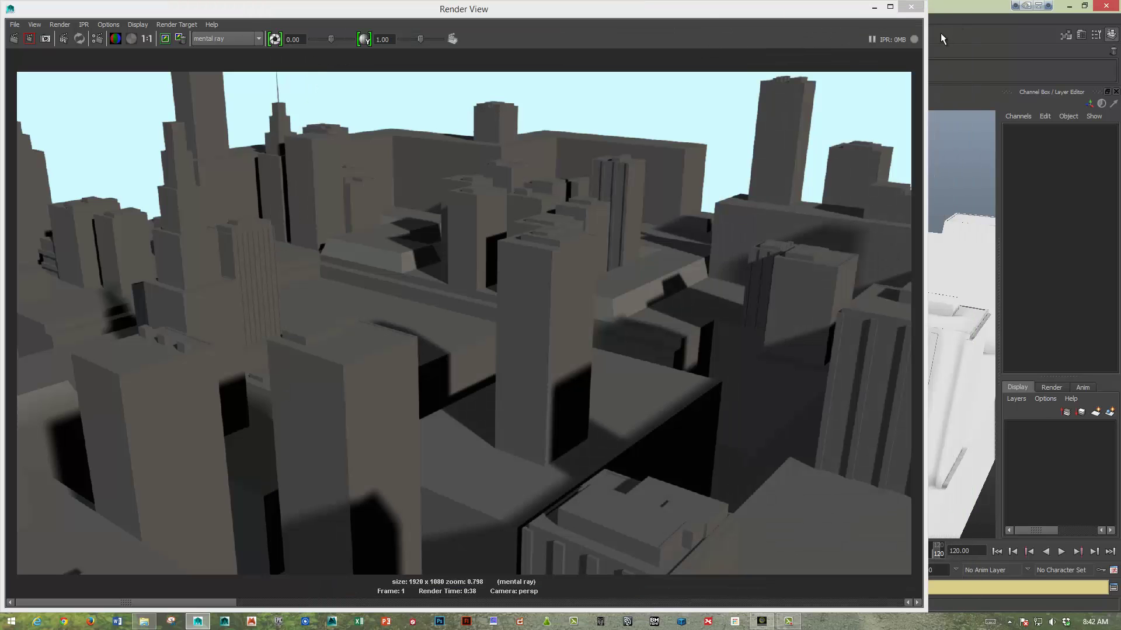
pyautogui.click(910, 7)
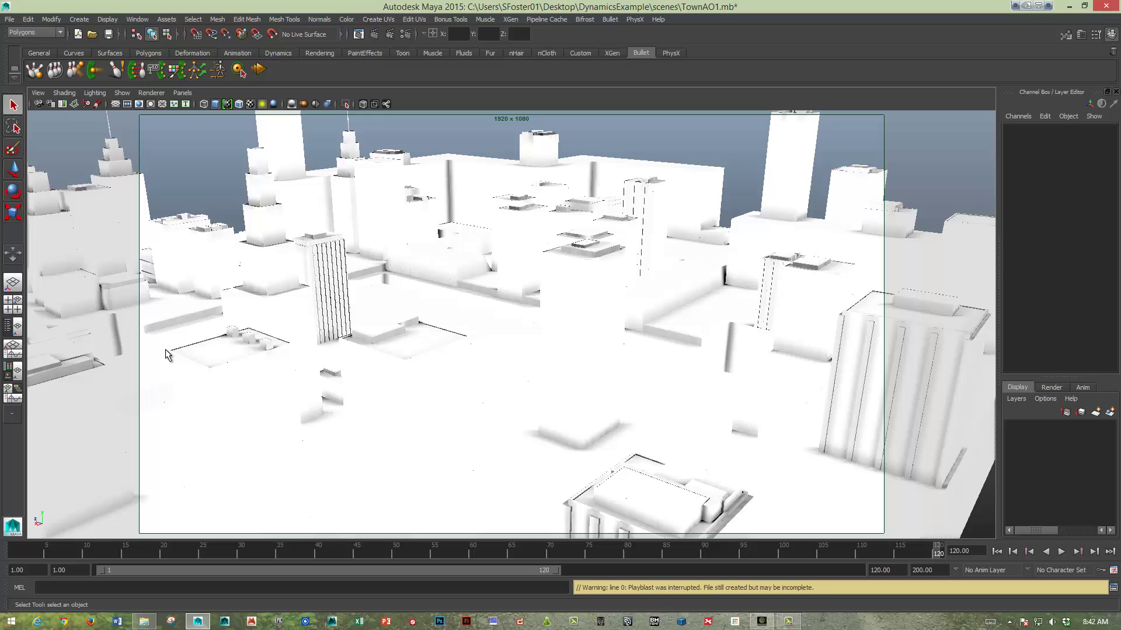